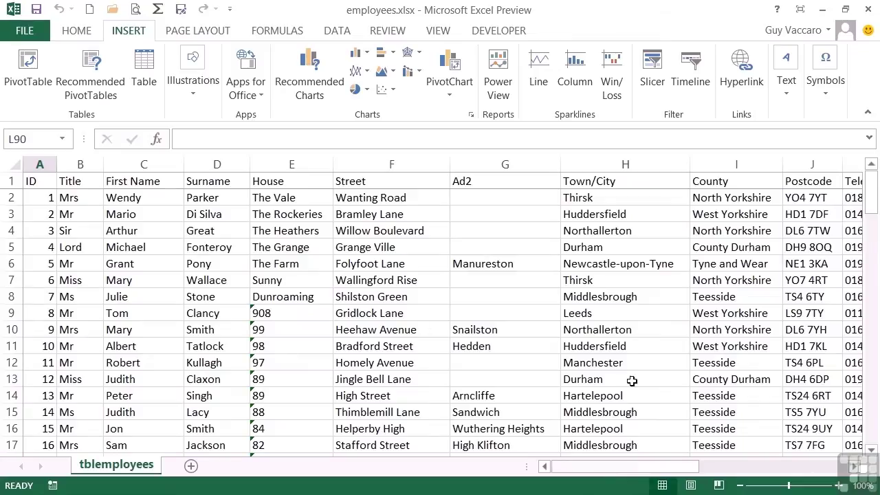
# Step: Insert a pivot table on a new worksheet with Department in Rows and ID in Values
pyautogui.click(418, 281)
pyautogui.click(25, 72)
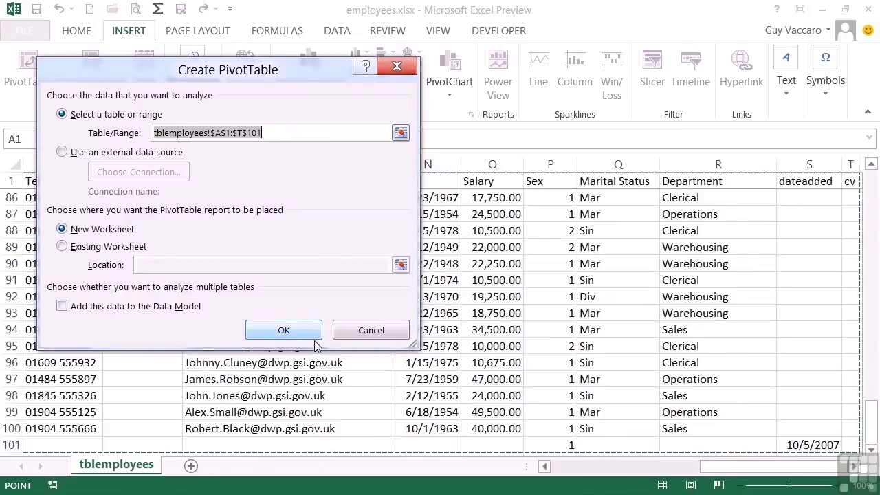
pyautogui.click(292, 332)
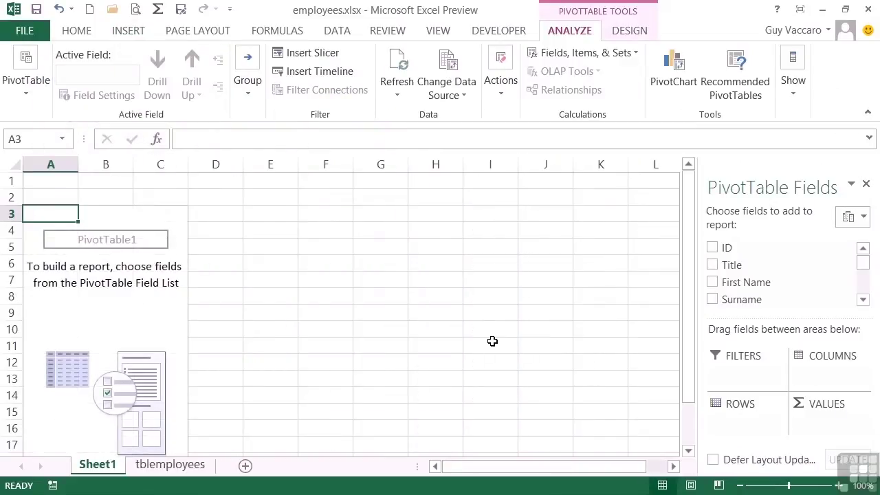
pyautogui.moveTo(865, 268); pyautogui.dragTo(865, 291)
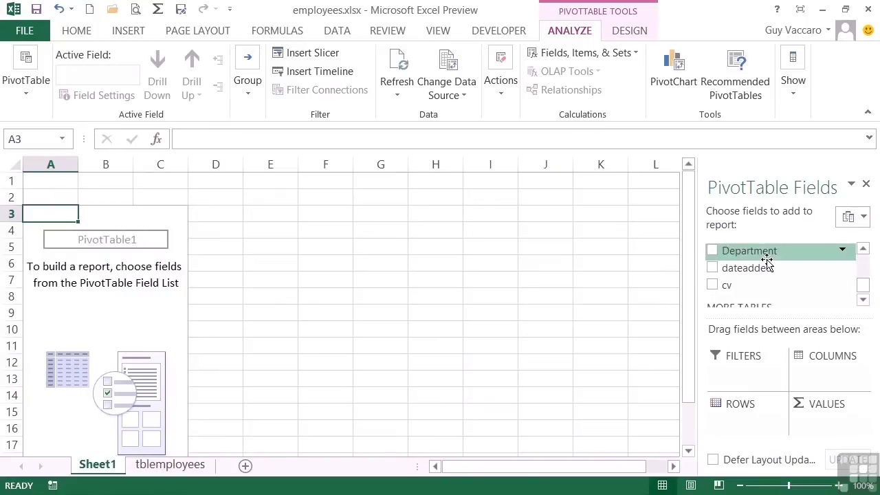
pyautogui.moveTo(768, 257); pyautogui.dragTo(749, 422)
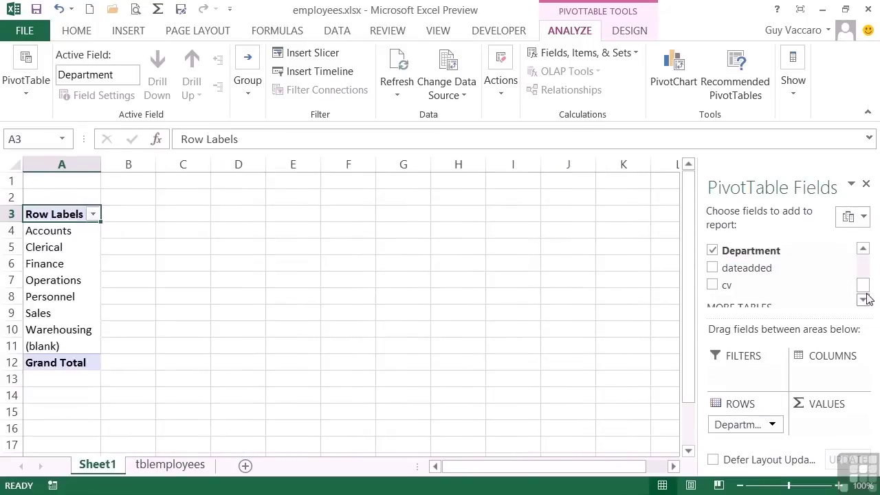
pyautogui.moveTo(864, 296); pyautogui.dragTo(864, 263)
pyautogui.moveTo(782, 249); pyautogui.dragTo(823, 425)
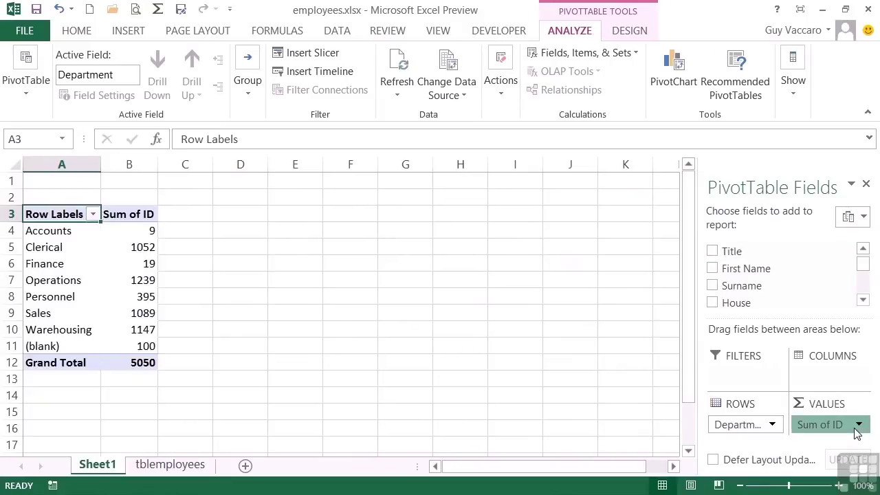
# Step: Change the ID value field from Sum to Count to show employees per department
pyautogui.click(857, 425)
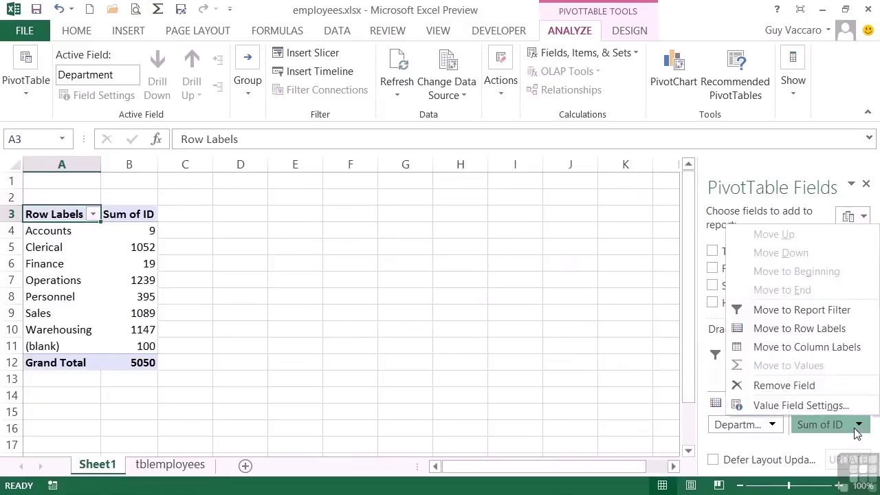
pyautogui.click(815, 406)
pyautogui.click(151, 232)
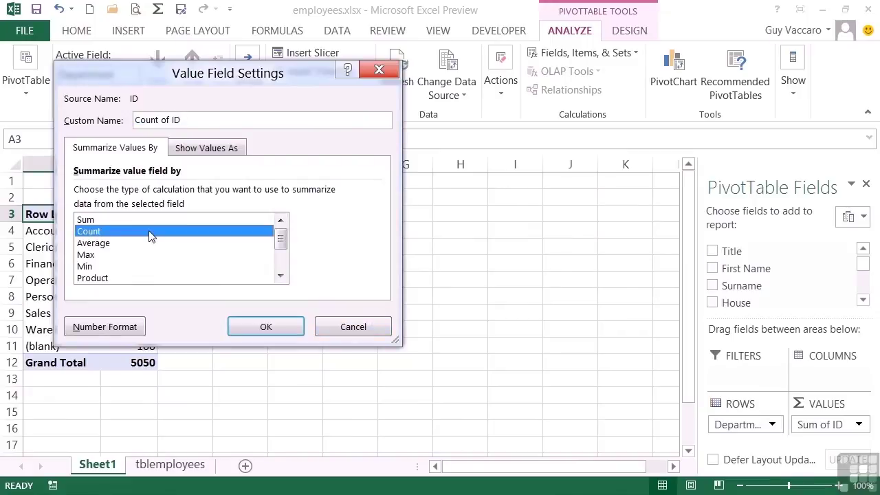
pyautogui.click(254, 324)
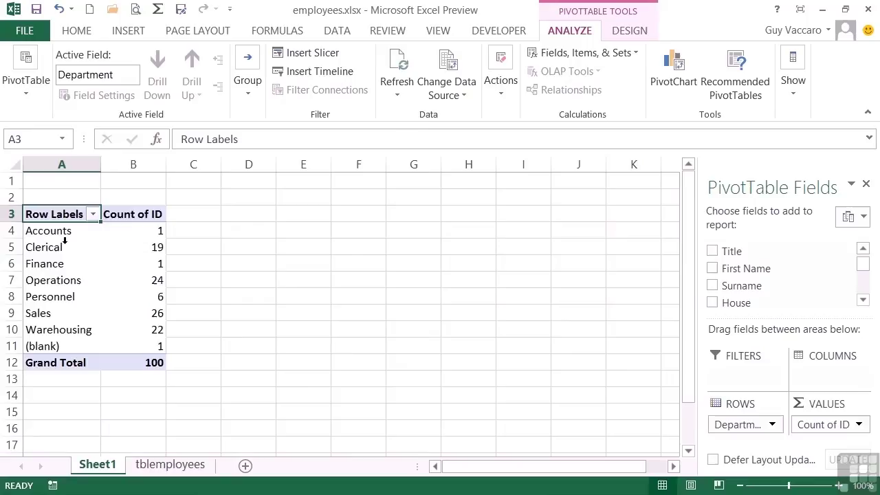
# Step: Chart the department headcount pivot with F11 as a column PivotChart on new sheet Chart2
pyautogui.click(66, 247)
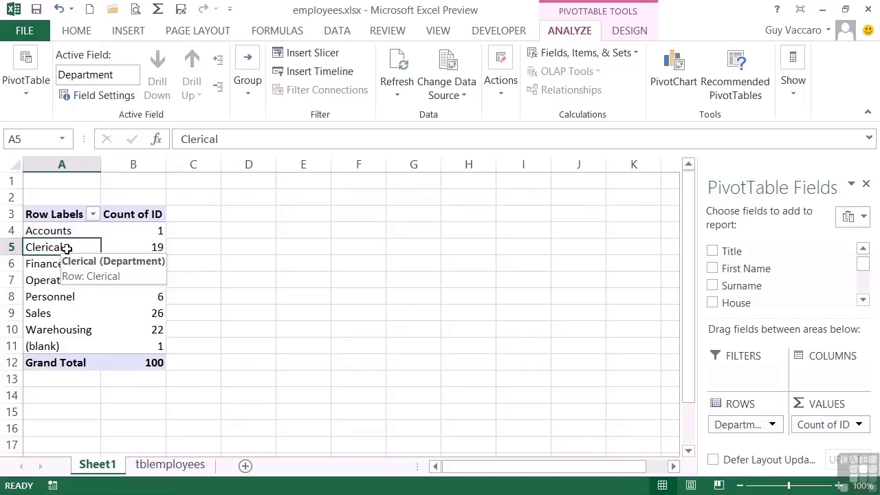
pyautogui.hotkey('alt', 'h')
pyautogui.press('F11')
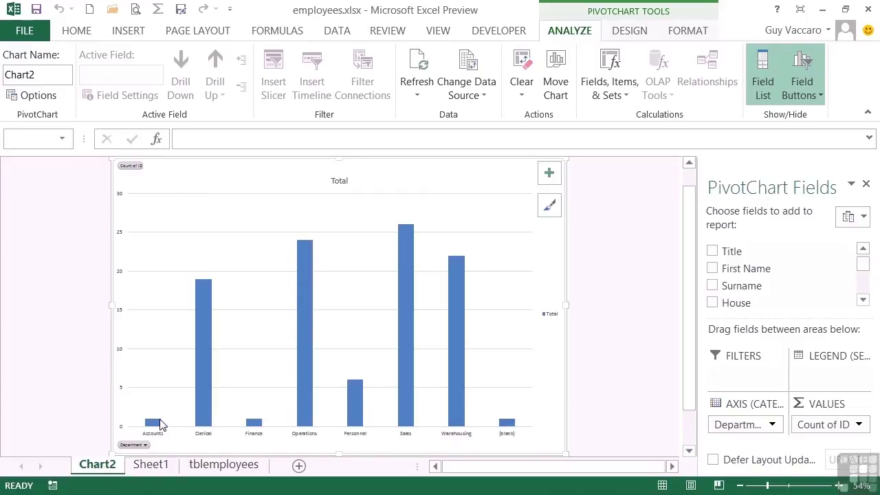
pyautogui.moveTo(163, 426)
# Step: From the tblemployees data, insert a blank PivotChart with pivot table on new worksheet Sheet4
pyautogui.click(152, 466)
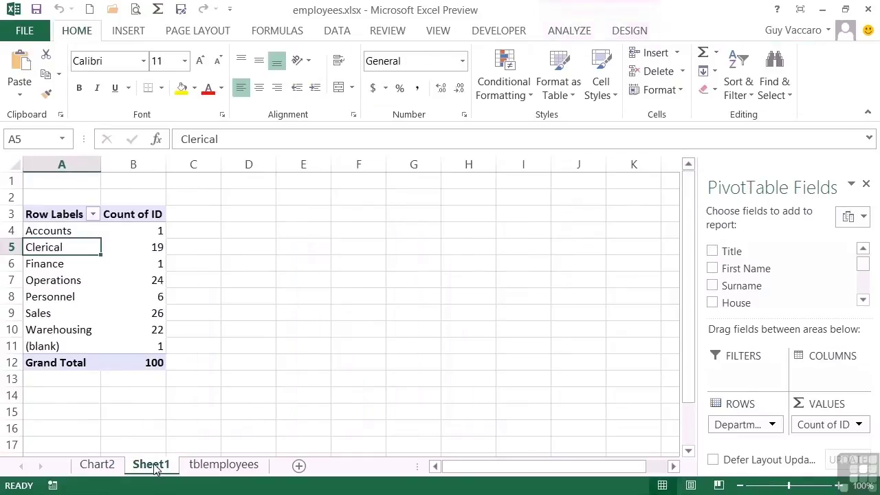
pyautogui.click(59, 280)
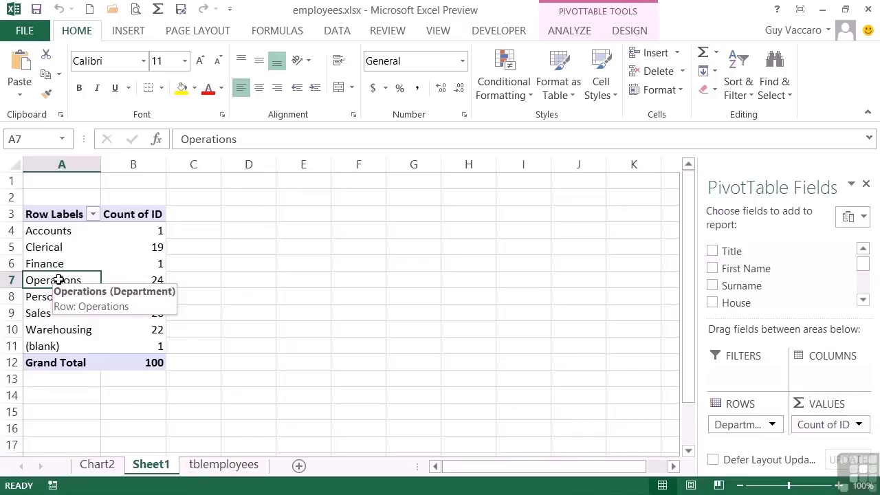
pyautogui.hotkey('ctrl', 'pagedown')
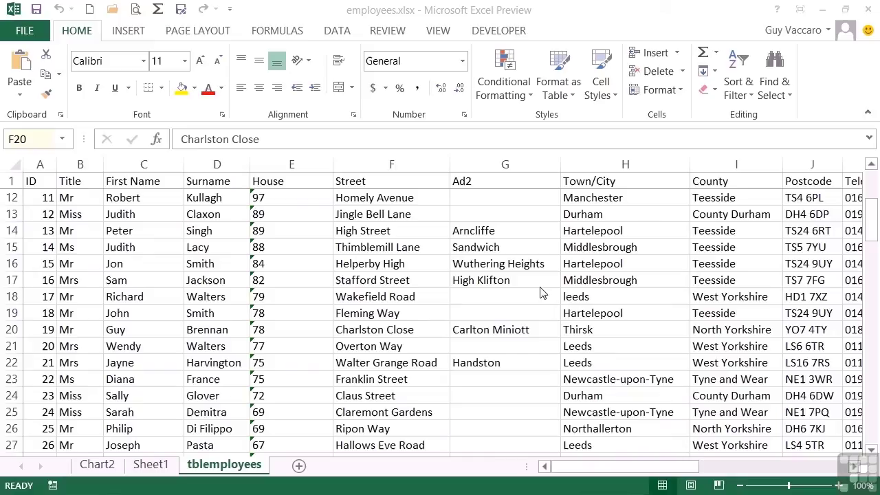
pyautogui.click(414, 281)
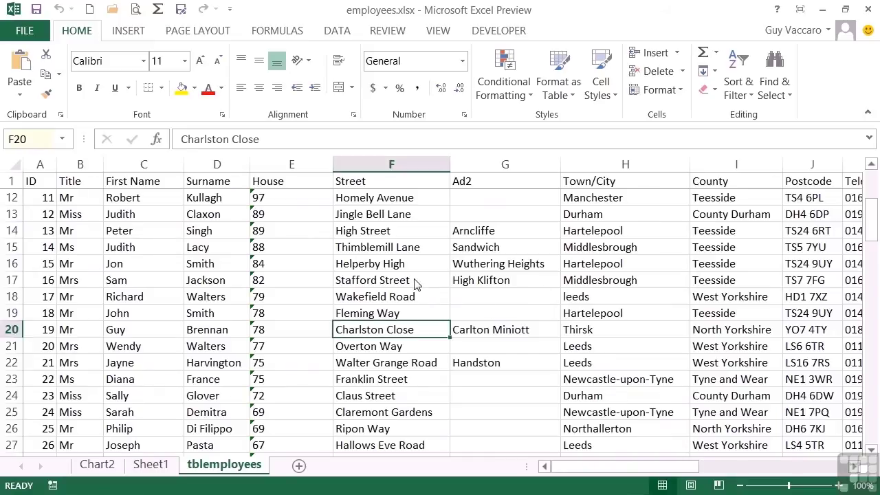
pyautogui.click(415, 279)
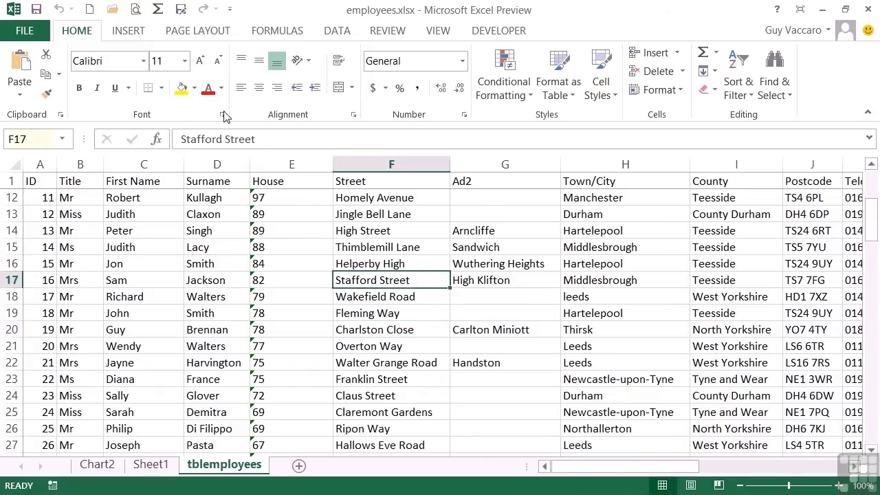
pyautogui.click(134, 33)
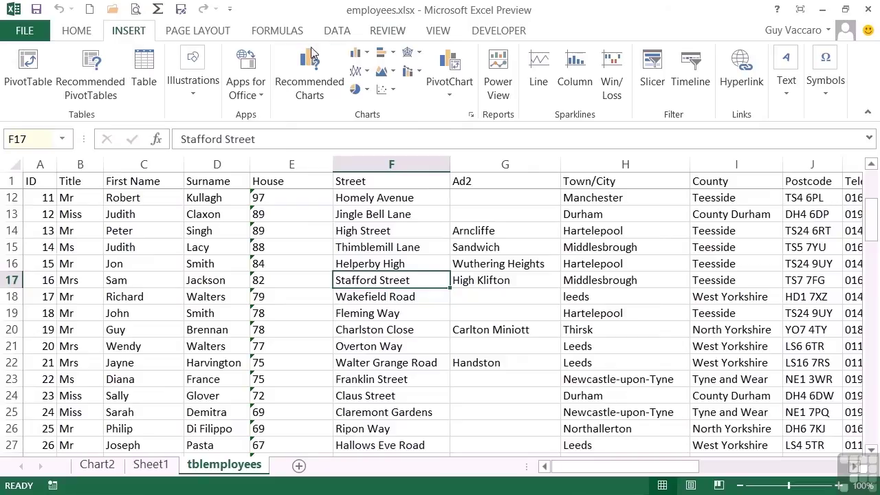
pyautogui.click(451, 100)
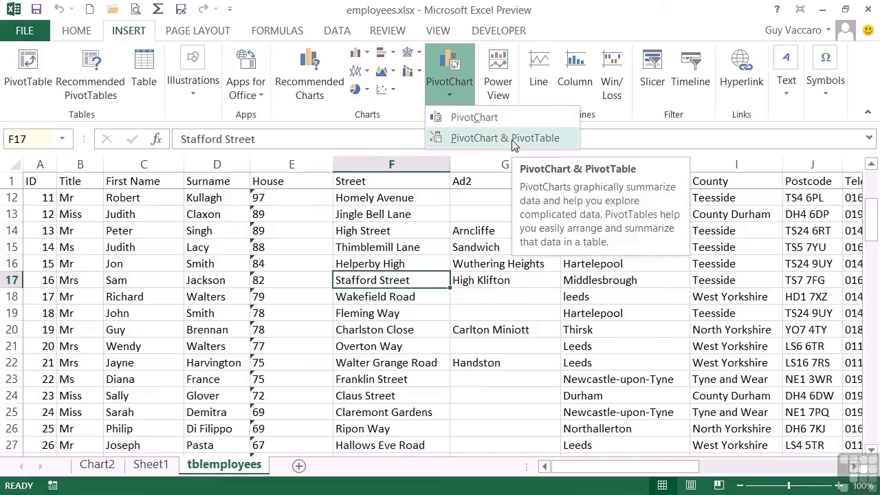
pyautogui.click(475, 118)
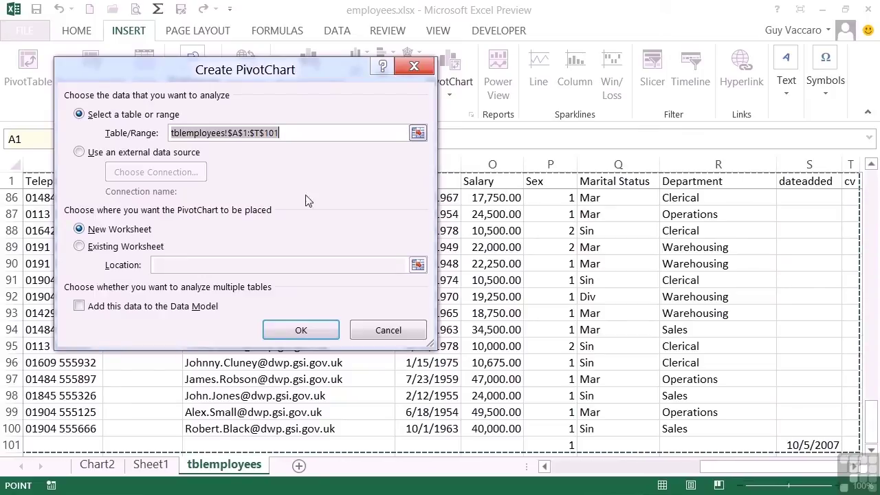
pyautogui.click(301, 331)
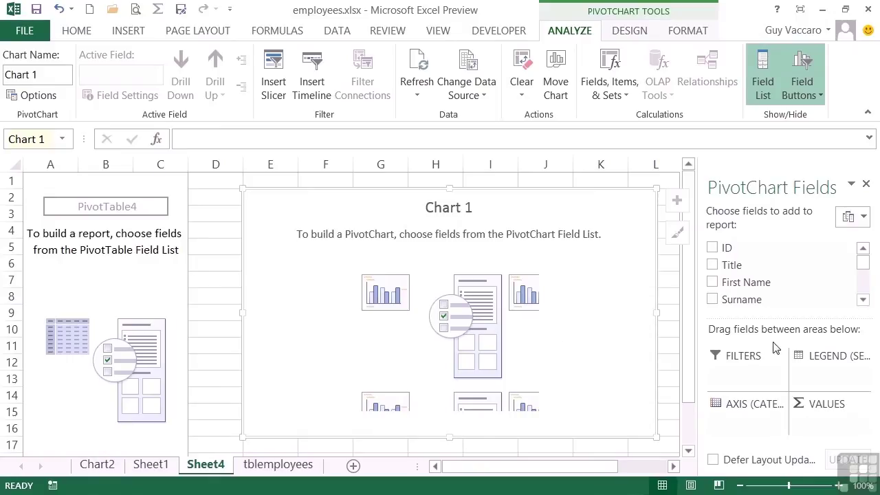
# Step: Put Marital Status on the axis and Salary in values, summarised as Sum instead of Count
pyautogui.moveTo(863, 267); pyautogui.dragTo(865, 289)
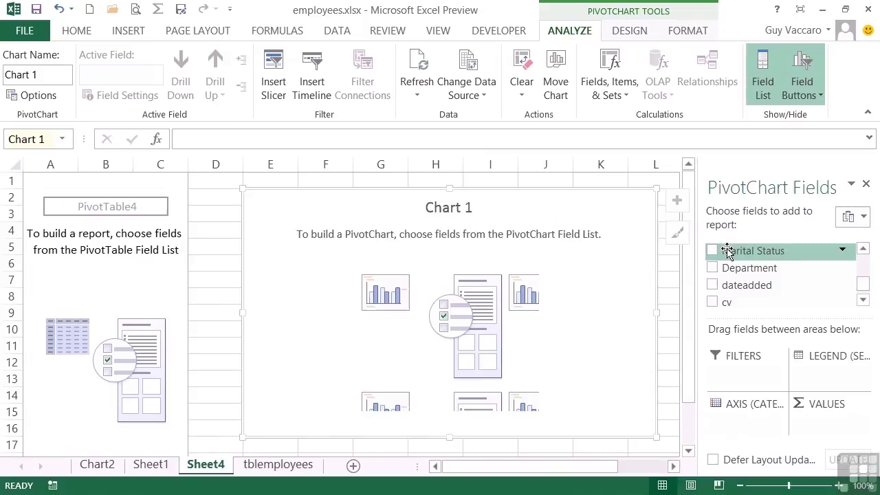
pyautogui.moveTo(728, 251); pyautogui.dragTo(740, 422)
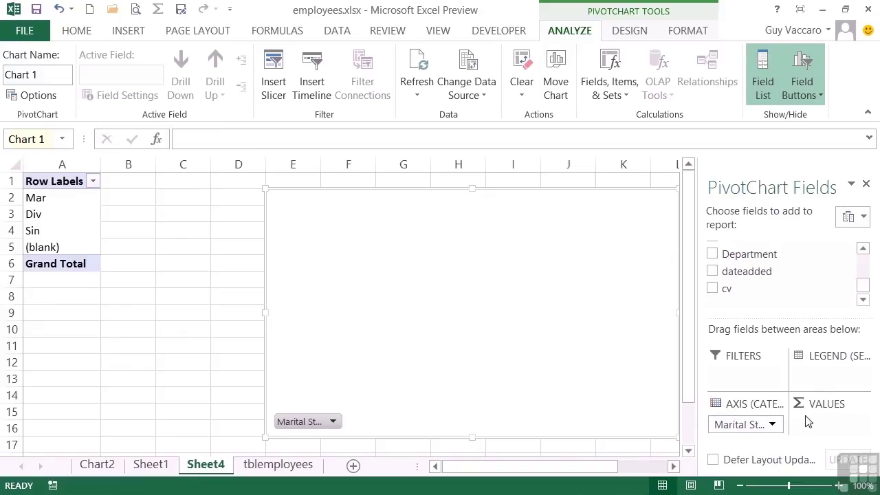
pyautogui.moveTo(864, 291); pyautogui.dragTo(868, 285)
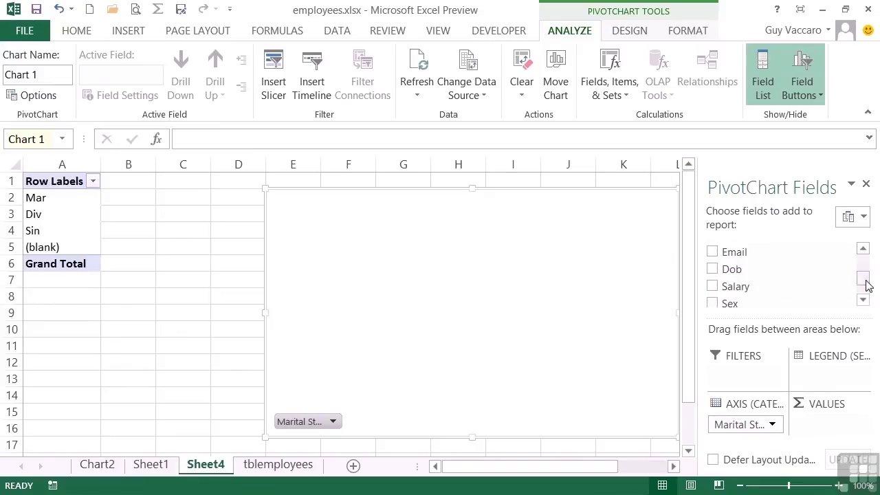
pyautogui.moveTo(712, 286); pyautogui.dragTo(830, 426)
pyautogui.click(859, 426)
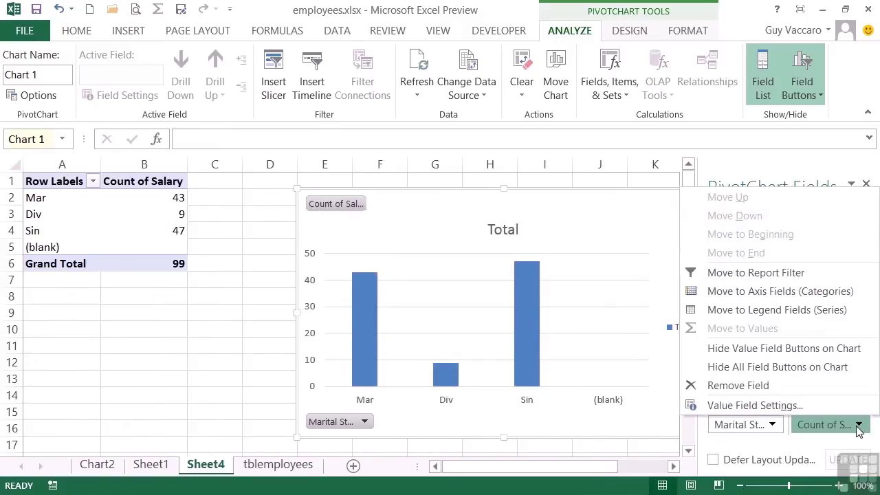
pyautogui.click(788, 406)
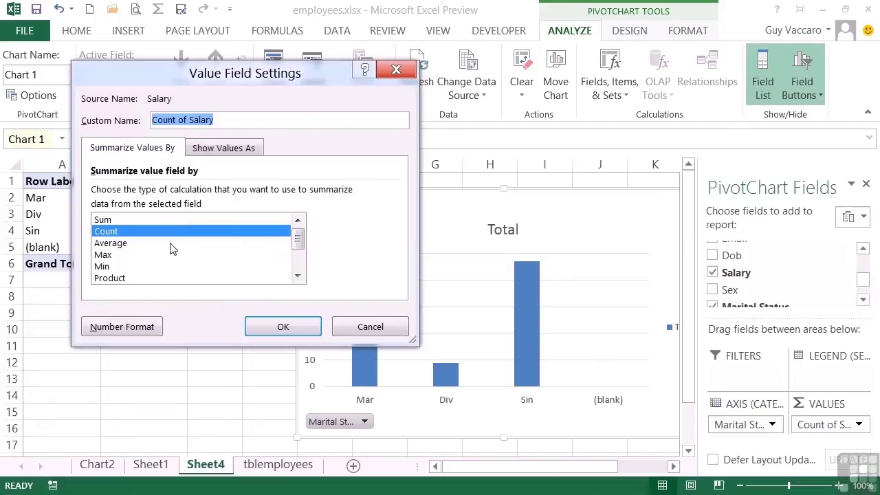
pyautogui.click(167, 220)
pyautogui.click(268, 327)
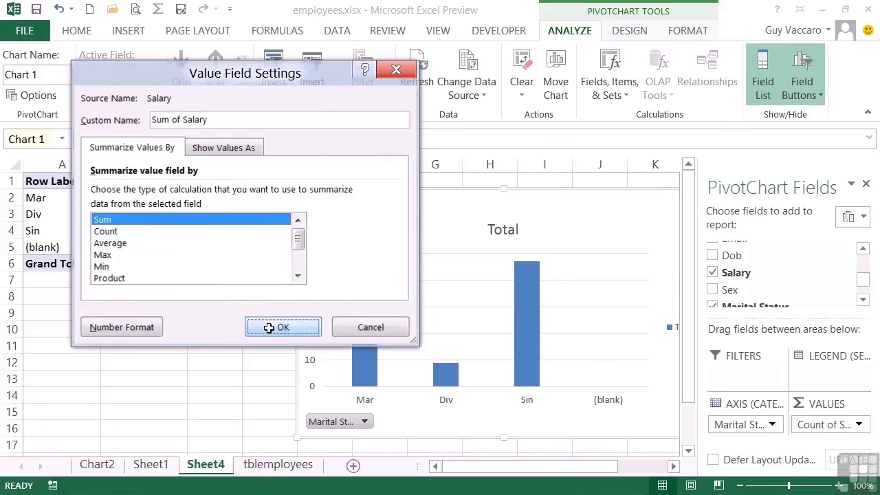
pyautogui.moveTo(497, 473); pyautogui.dragTo(512, 475)
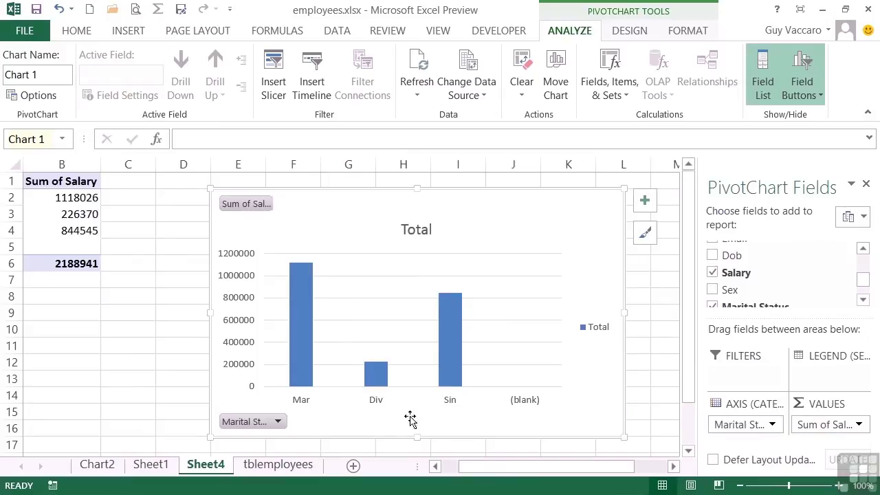
# Step: Hide columns A and B holding the pivot table, leaving the salary chart selected
pyautogui.moveTo(468, 473); pyautogui.dragTo(451, 473)
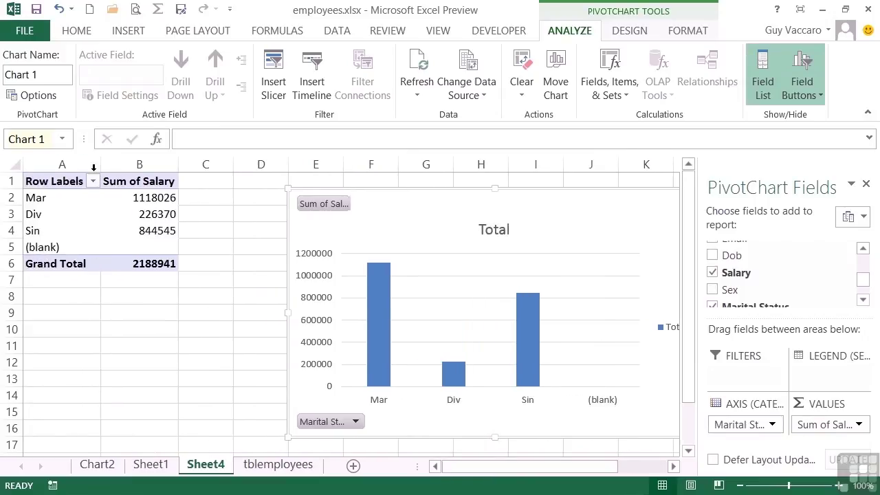
pyautogui.moveTo(65, 164); pyautogui.dragTo(130, 163)
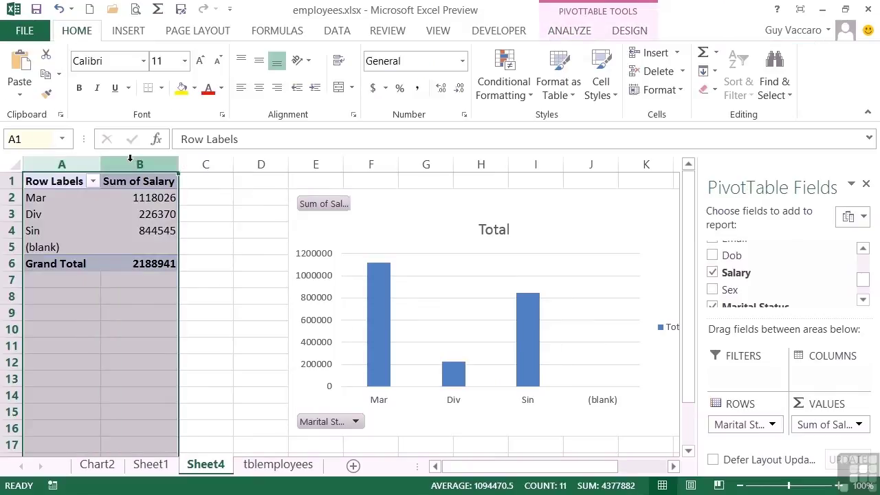
pyautogui.rightClick(127, 165)
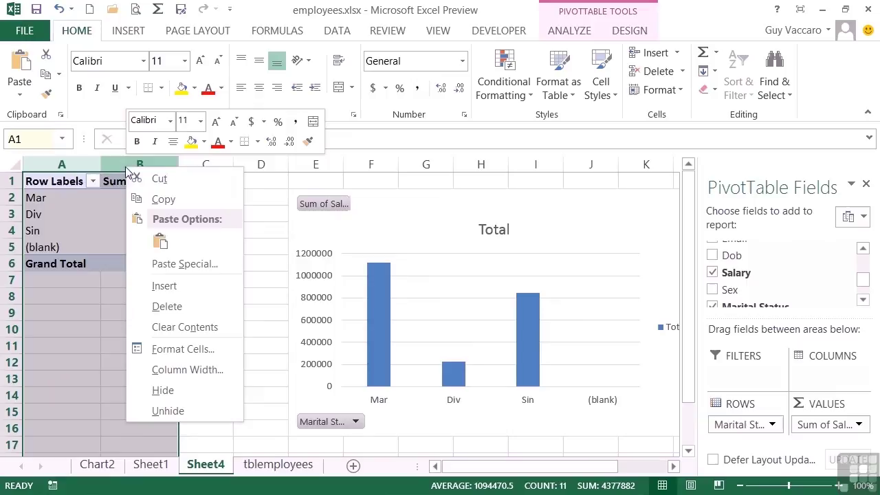
pyautogui.click(163, 391)
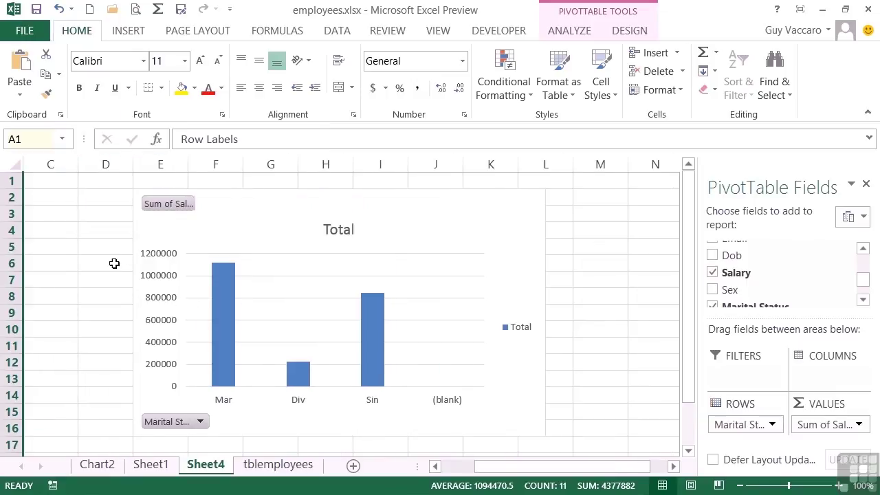
pyautogui.click(472, 219)
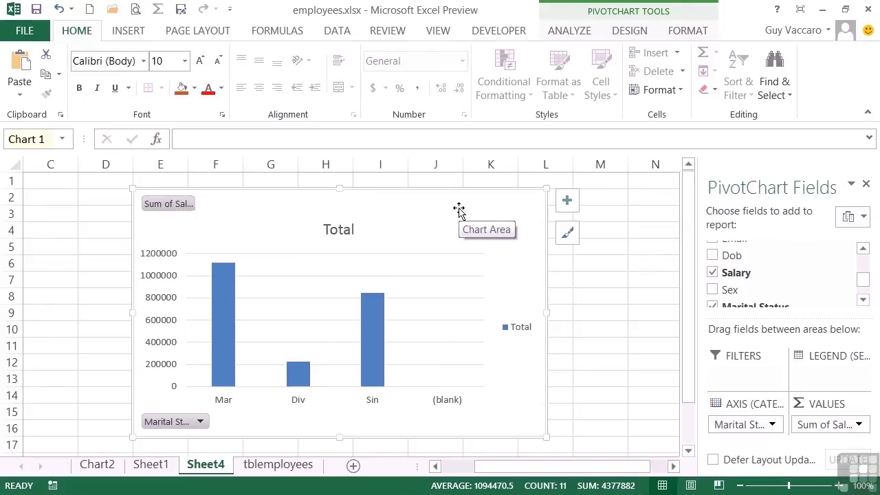
# Step: Move the salary PivotChart to new chart sheet Chart4, checking Chart2 before returning
pyautogui.click(581, 33)
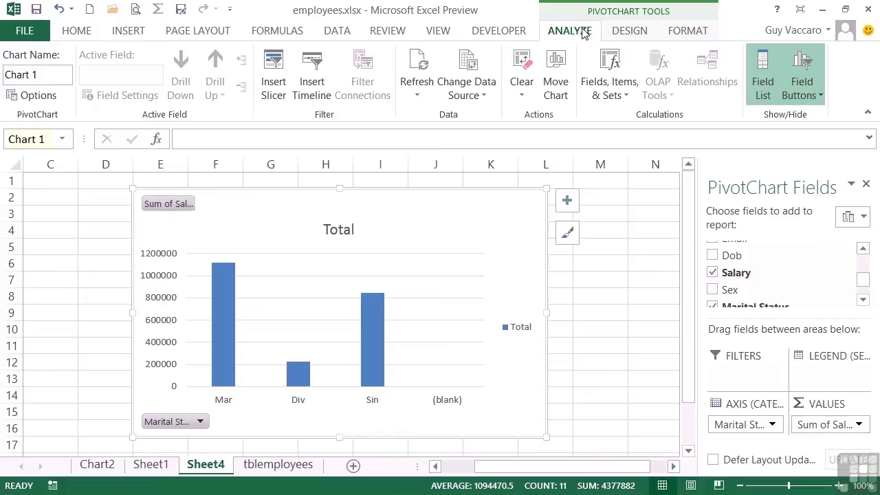
pyautogui.click(561, 69)
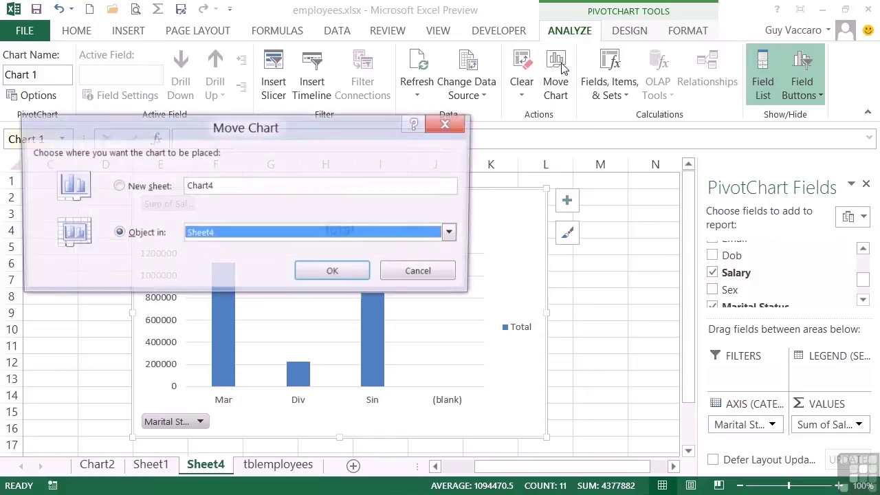
pyautogui.click(118, 187)
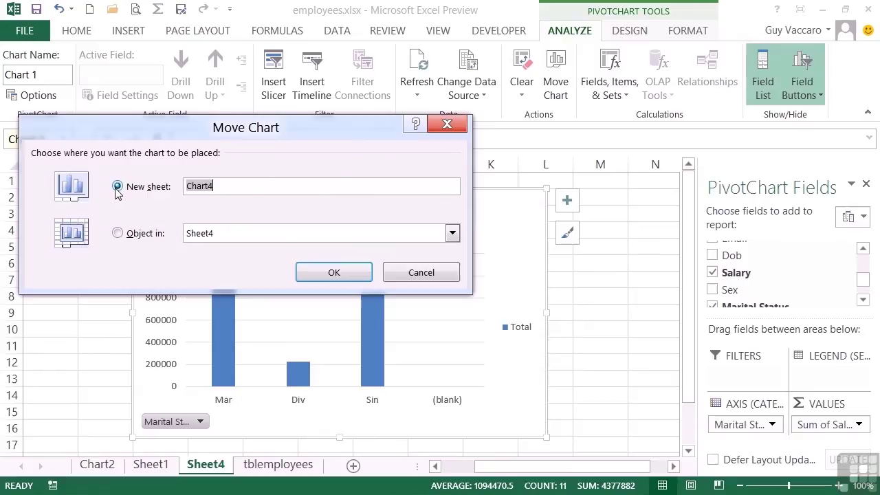
pyautogui.click(335, 273)
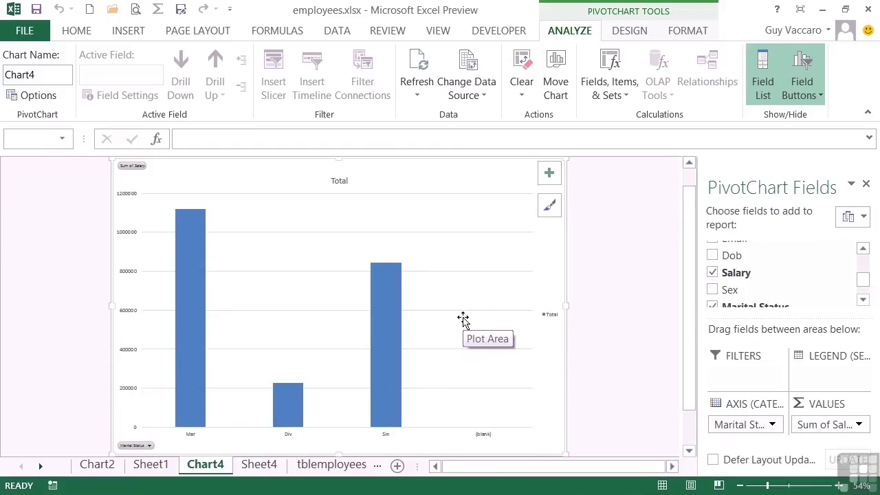
pyautogui.click(103, 470)
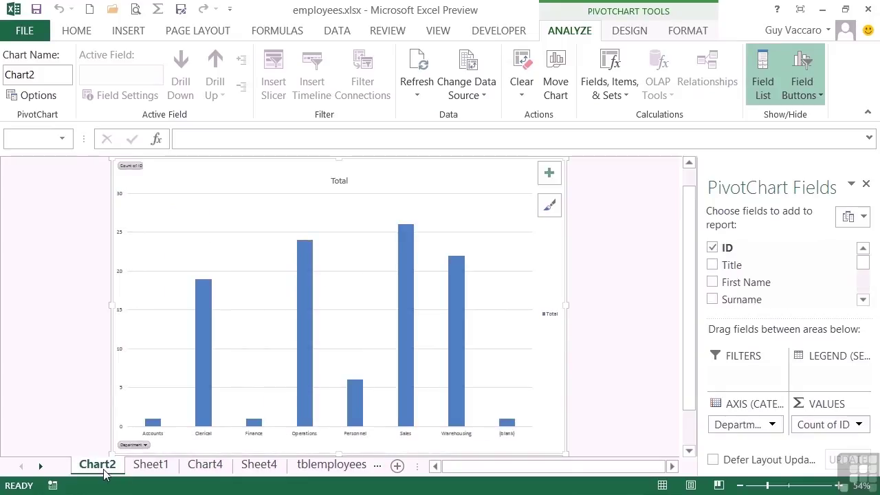
pyautogui.click(205, 468)
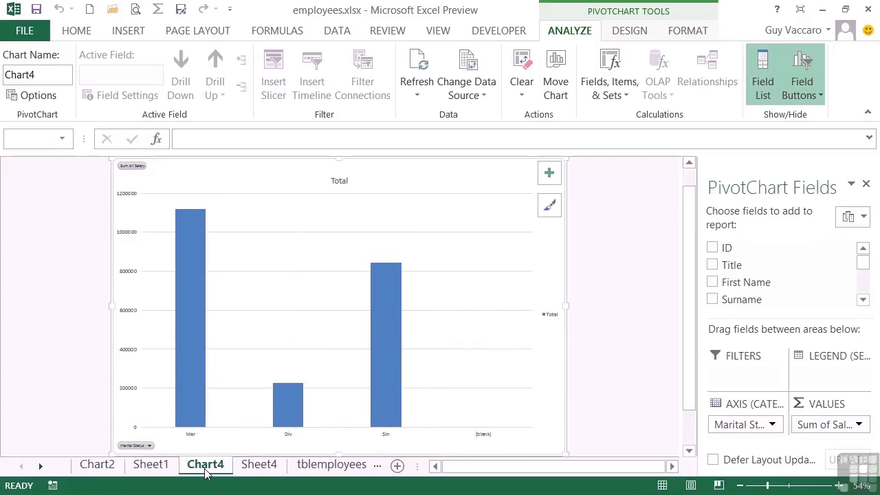